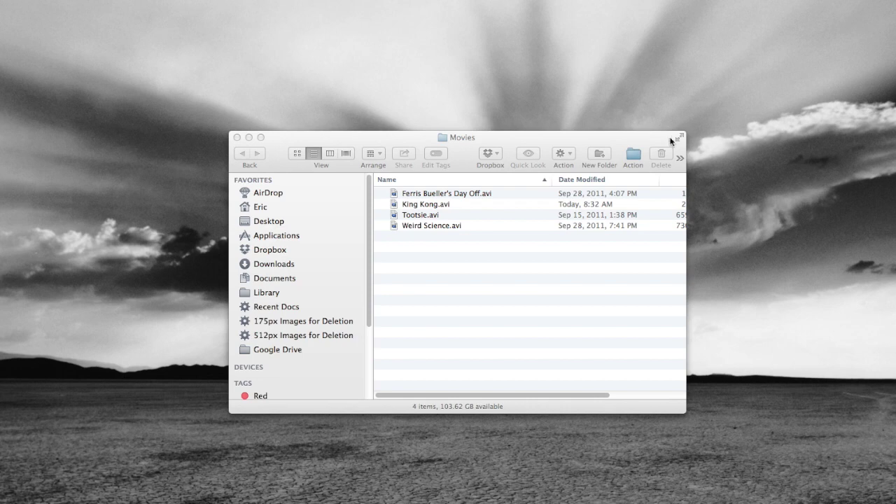
Bring the Finder Movies window to the front and show its four .avi files as large icons
left_click(606, 139)
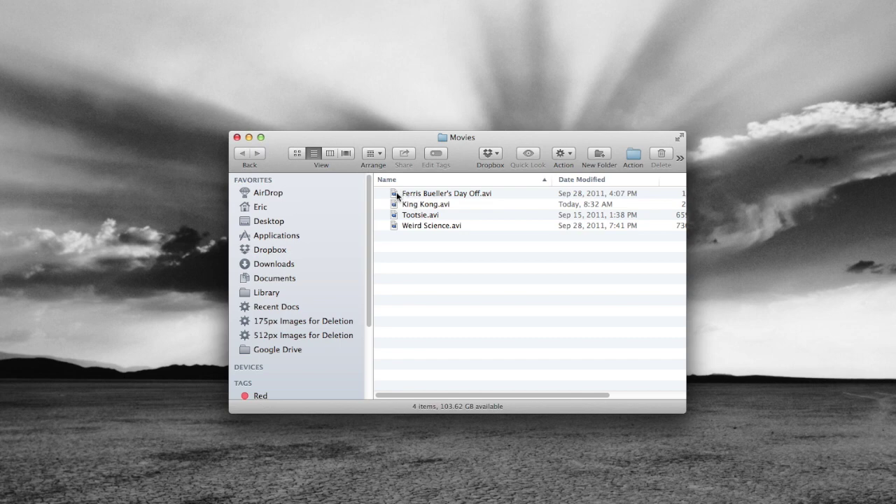
left_click(298, 153)
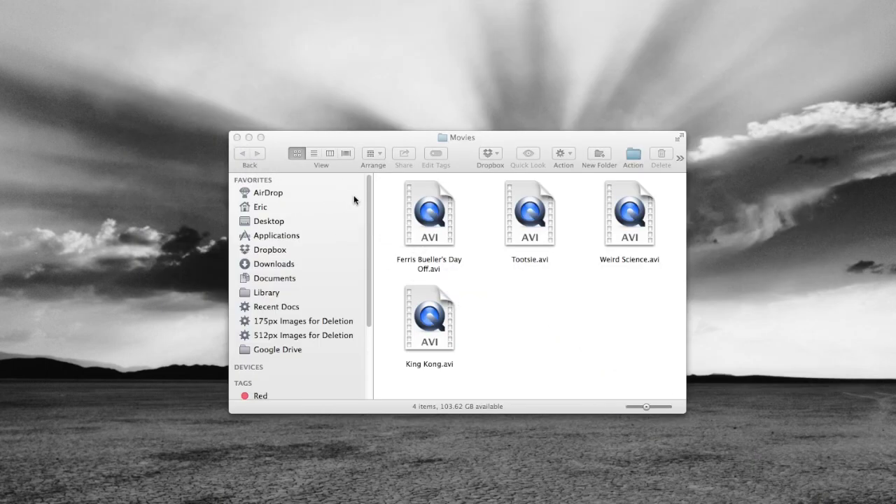
Place MovieIcon and the Movies window side by side and load Ferris Bueller's Day Off.avi into MovieIcon
left_click(777, 491)
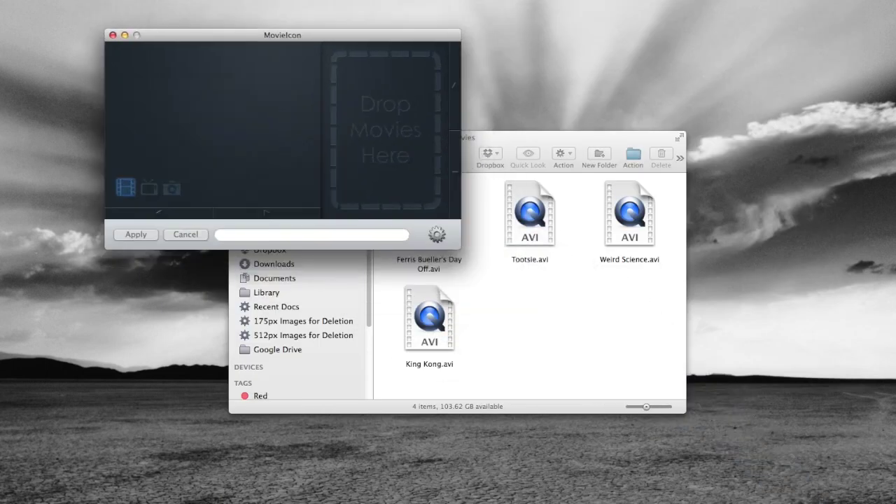
left_click_drag(308, 35, 271, 7)
left_click_drag(486, 139, 660, 245)
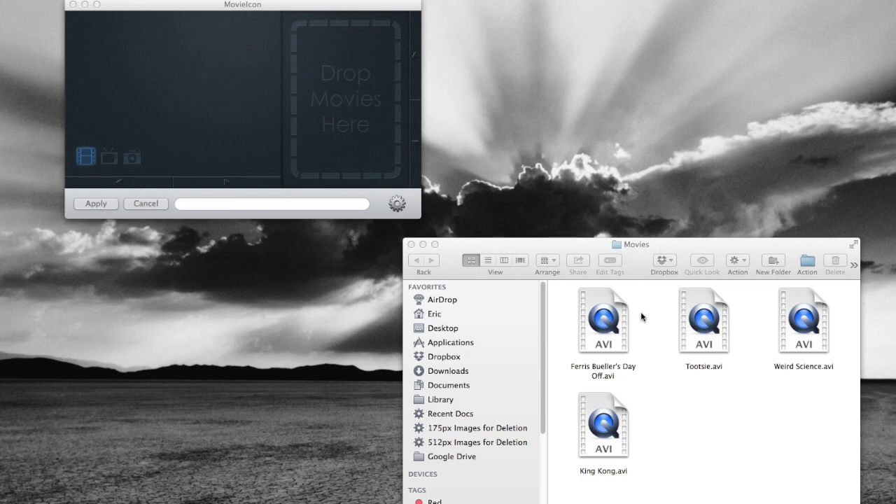
left_click(621, 342)
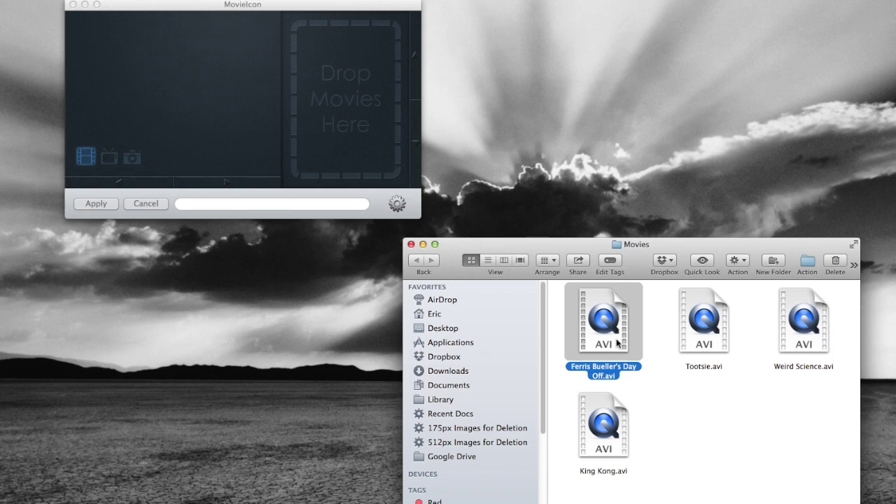
left_click_drag(620, 342, 356, 110)
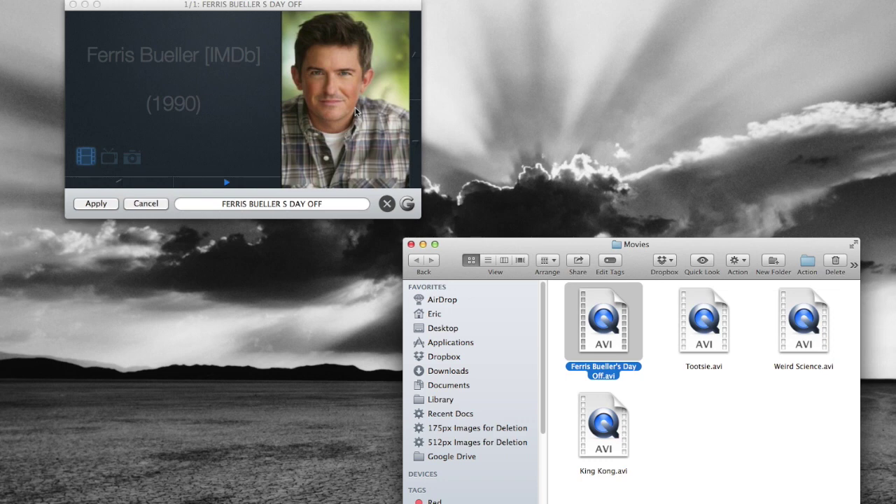
Browse the Ferris Bueller poster matches and apply the chosen poster as the file icon
left_click(227, 184)
left_click(227, 184)
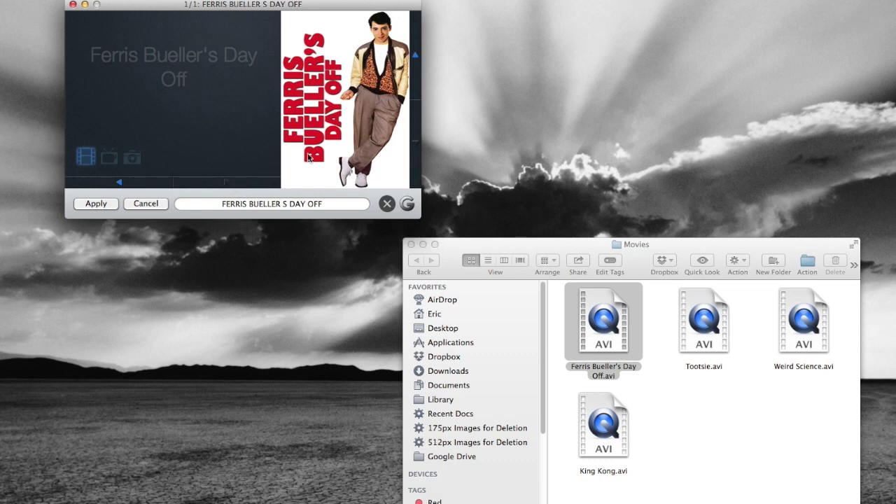
left_click(415, 53)
left_click(416, 56)
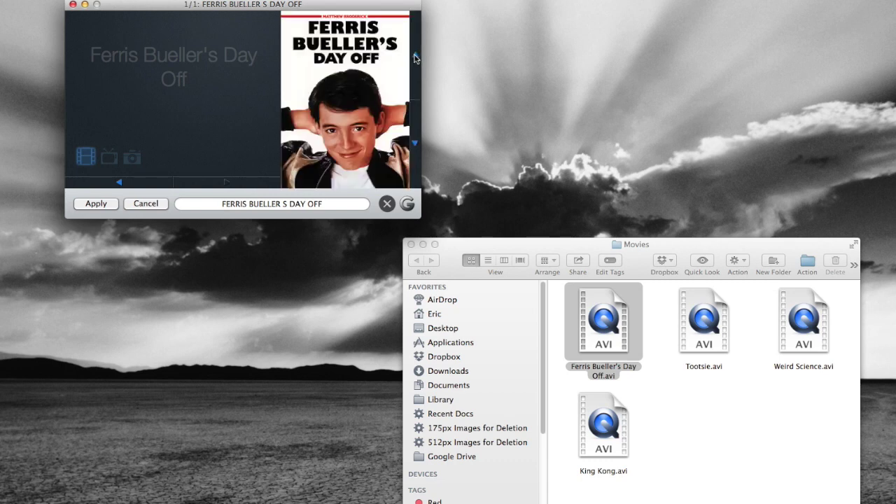
left_click(113, 203)
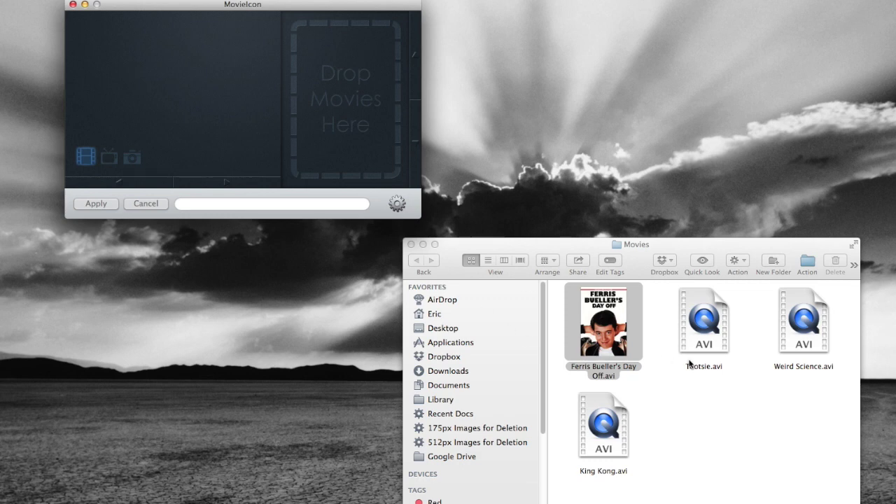
Load King Kong.avi into MovieIcon, apply the next poster match as its icon, then select Tootsie.avi
left_click(616, 437)
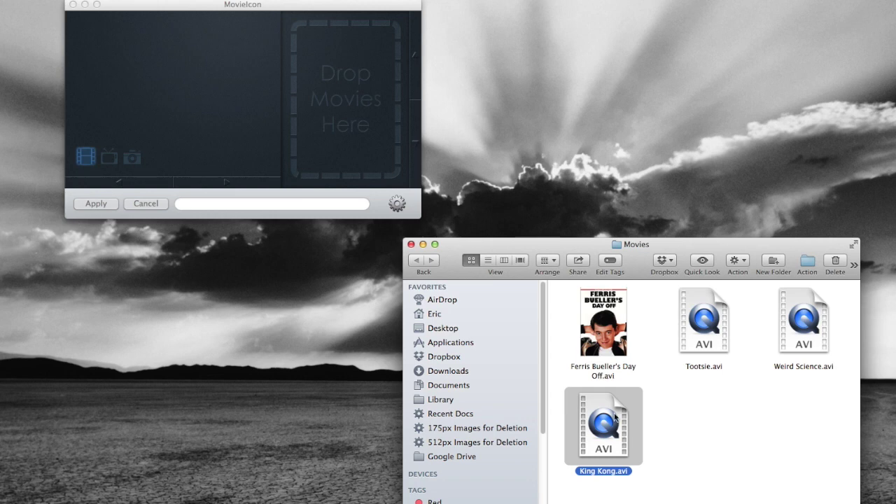
left_click_drag(615, 437, 347, 129)
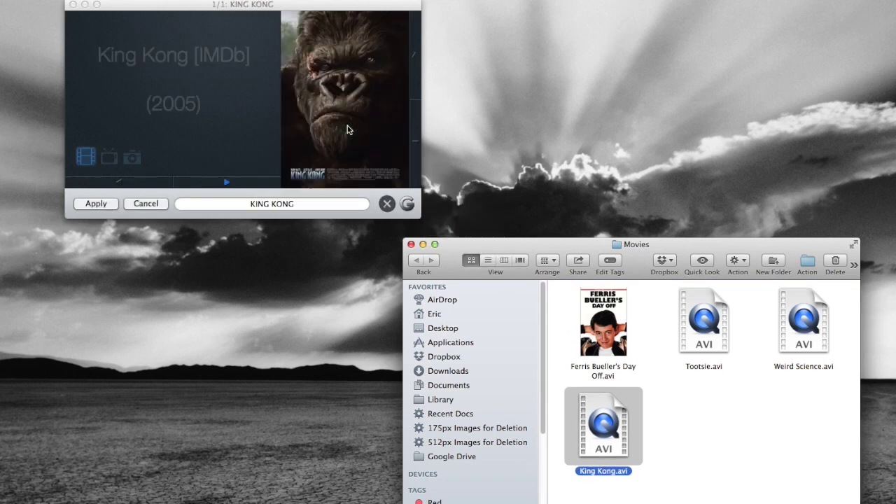
left_click(248, 187)
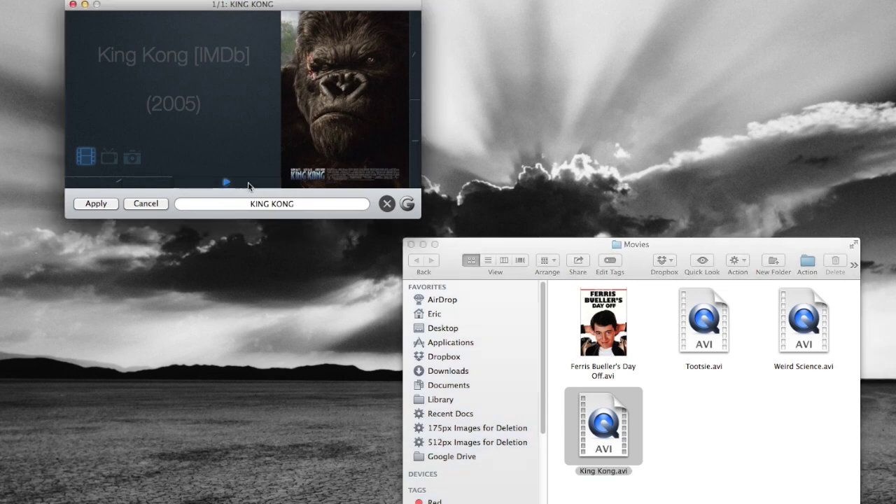
left_click(248, 186)
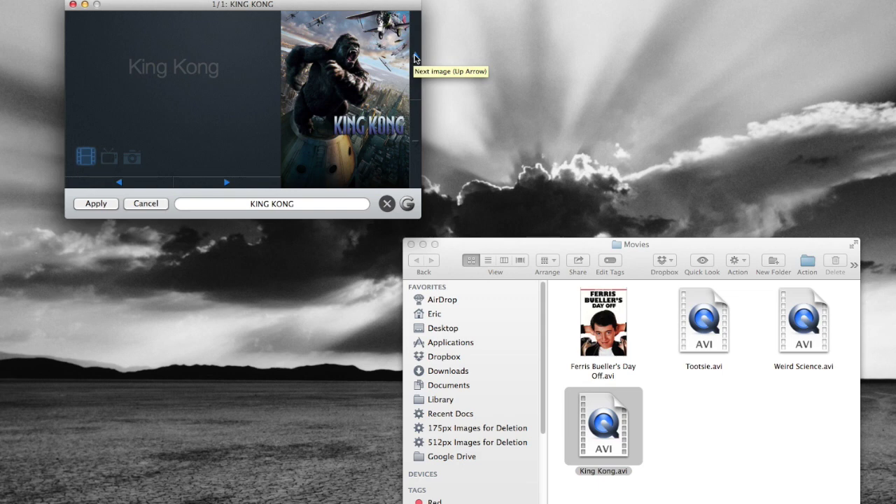
left_click(91, 206)
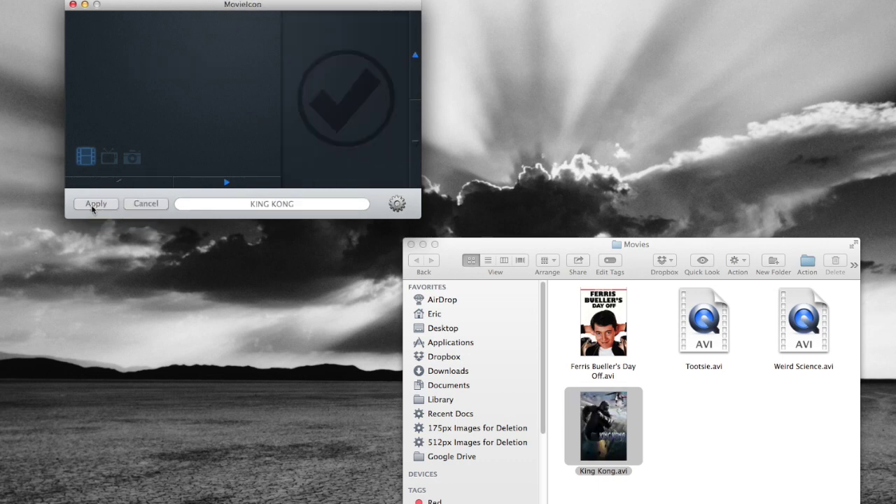
left_click(697, 328)
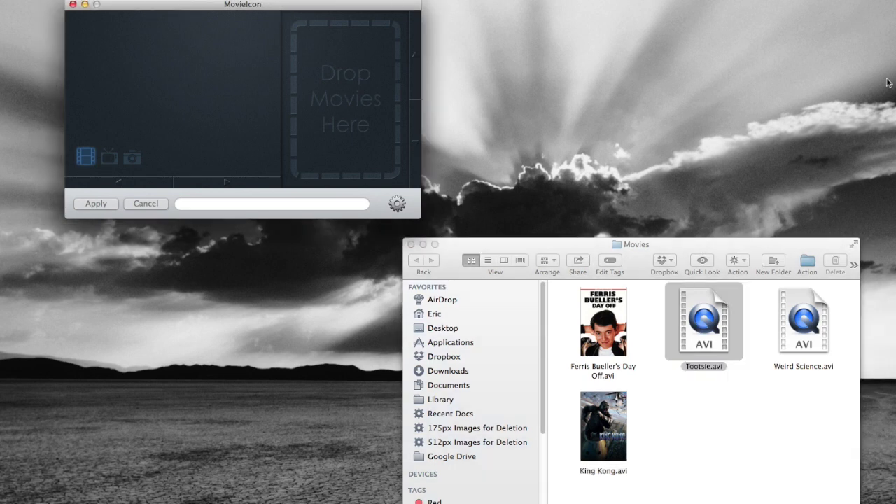
Drop Slow Down Audio.mp4 from the desktop into MovieIcon and bring up the generic genre artwork
left_click_drag(890, 83, 604, 92)
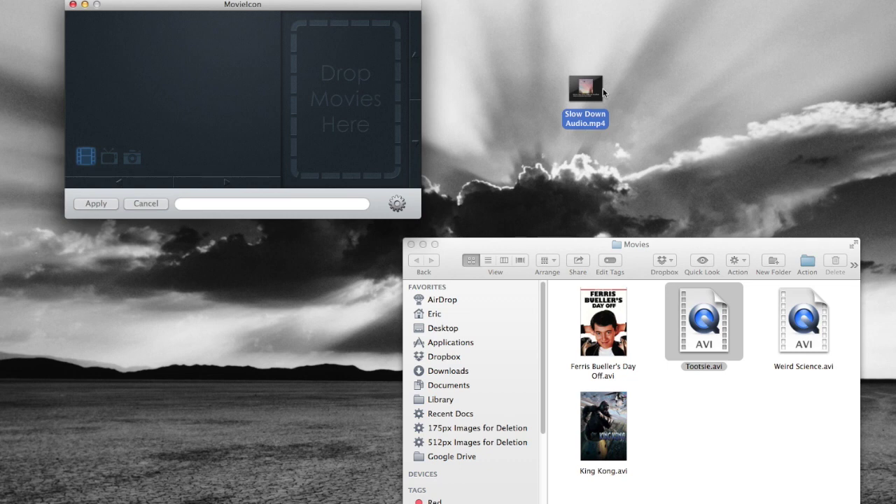
left_click_drag(603, 89, 343, 105)
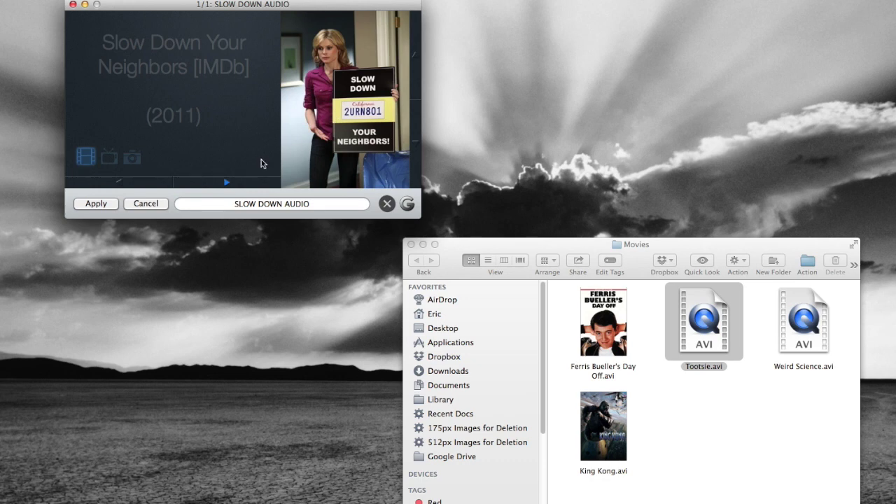
left_click(407, 205)
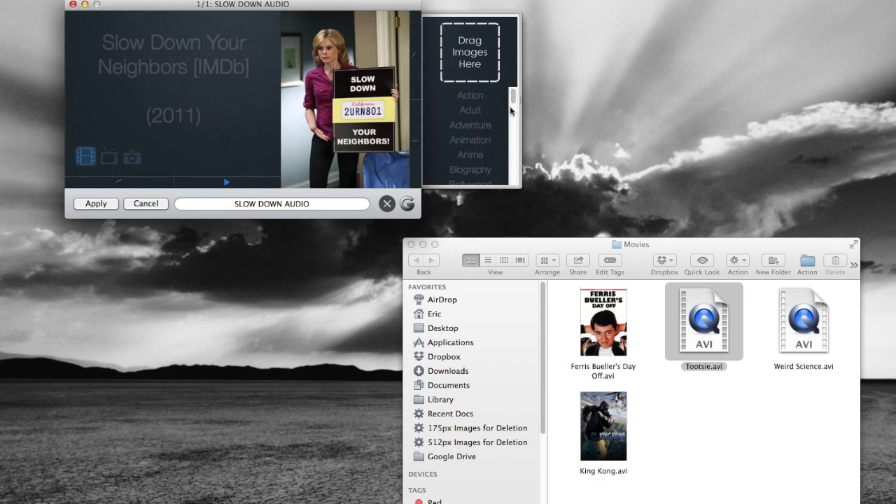
Preview History, Music, Romance and Sci-Fi artwork, then apply the Short genre artwork as the icon
left_click_drag(514, 100, 516, 147)
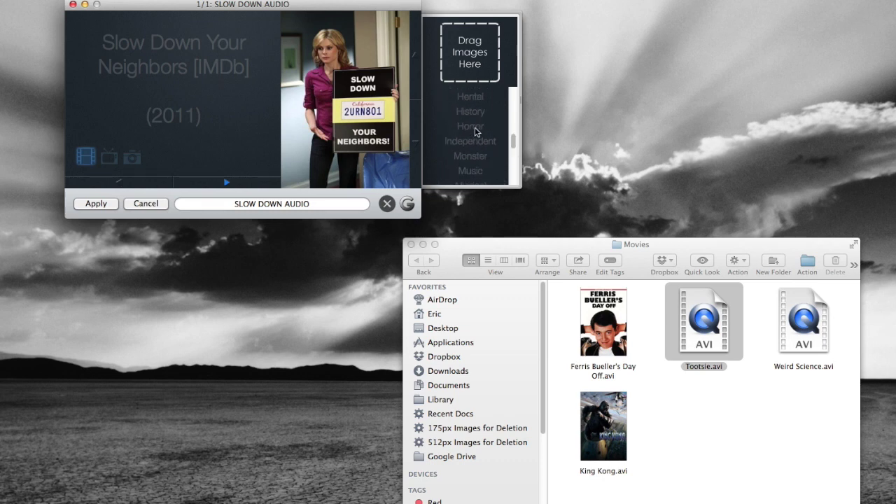
left_click(476, 114)
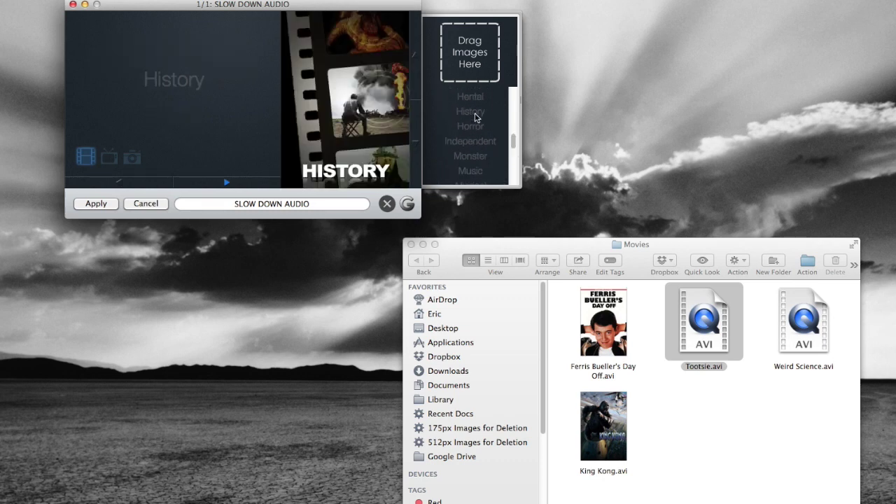
left_click_drag(514, 140, 514, 145)
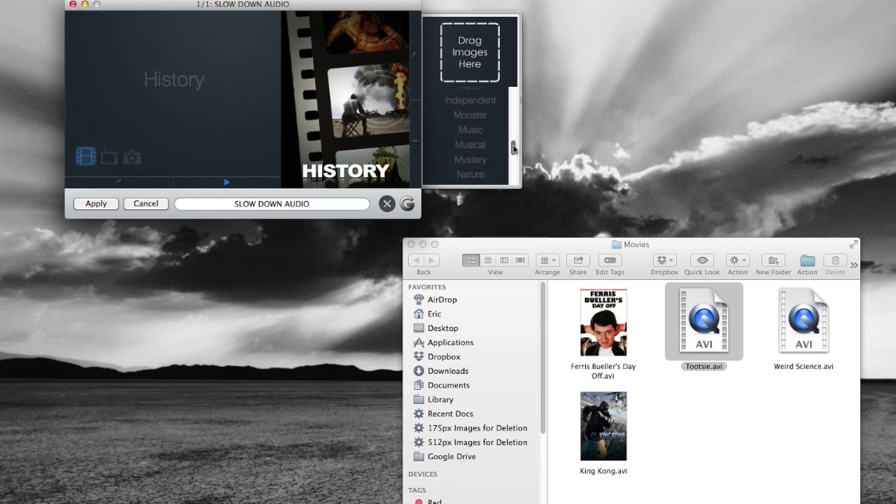
left_click(478, 135)
left_click_drag(512, 149, 515, 160)
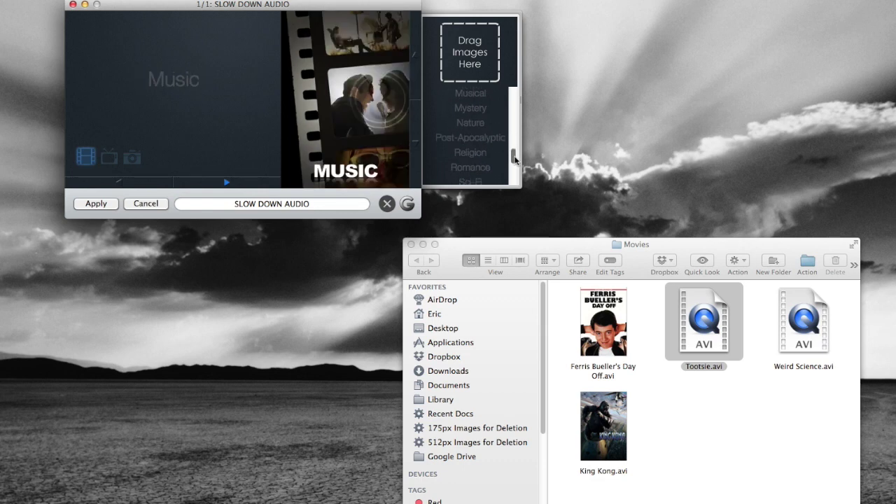
left_click(485, 169)
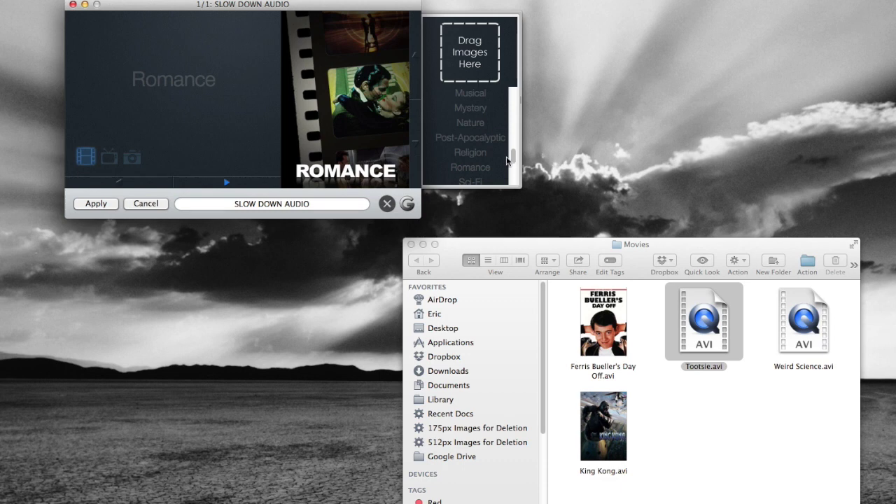
left_click_drag(508, 160, 514, 167)
left_click(477, 151)
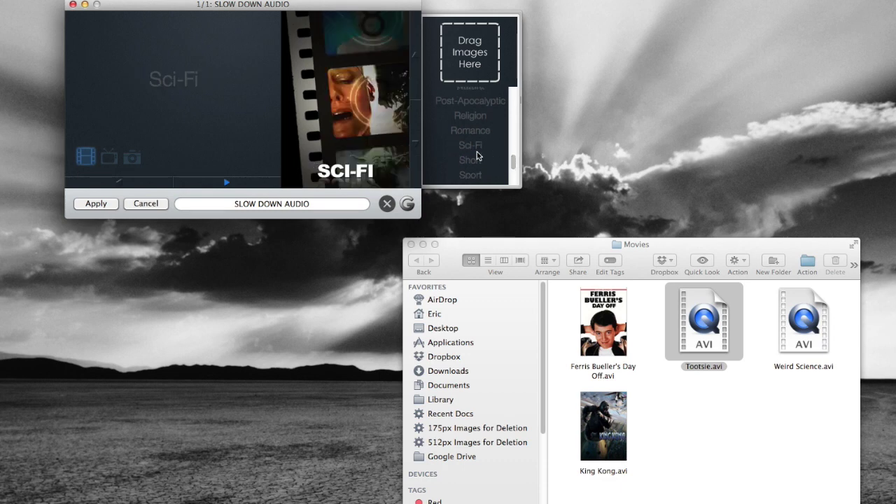
left_click(478, 161)
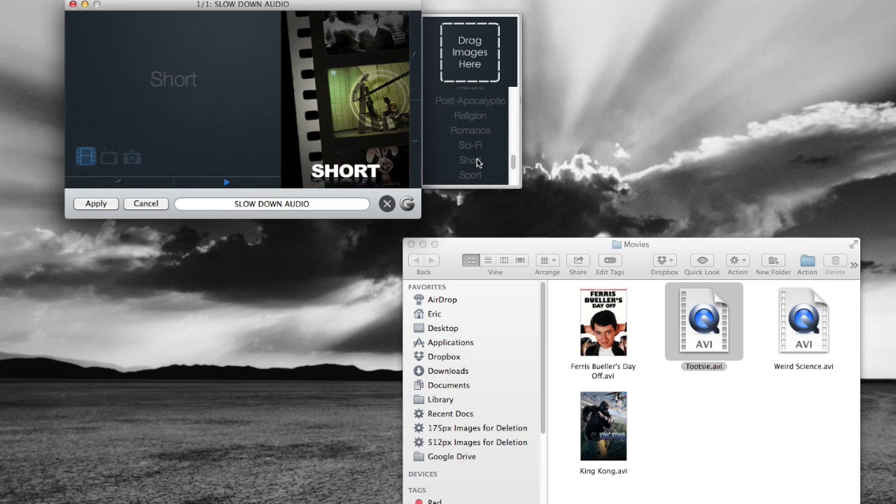
left_click(104, 207)
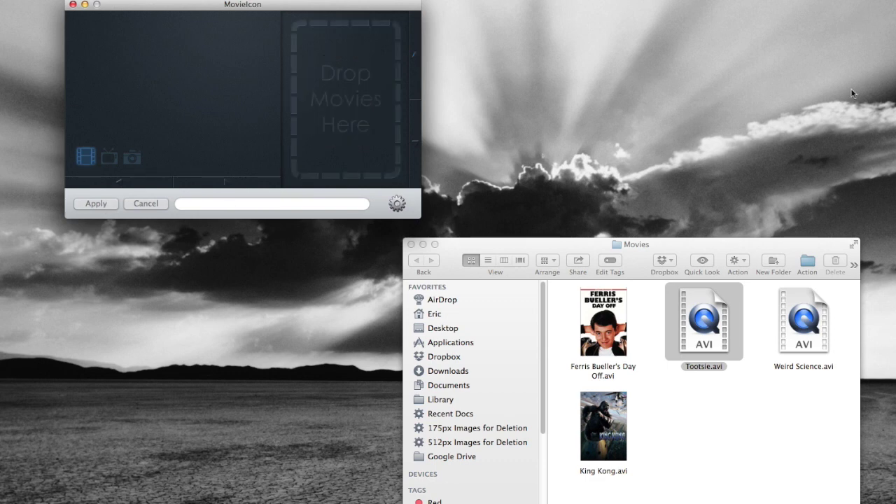
left_click_drag(638, 87, 895, 84)
Load Tootsie.avi, pick the full-credits poster and save it to the desktop as Tootsie_2.jpg
left_click_drag(721, 346, 345, 116)
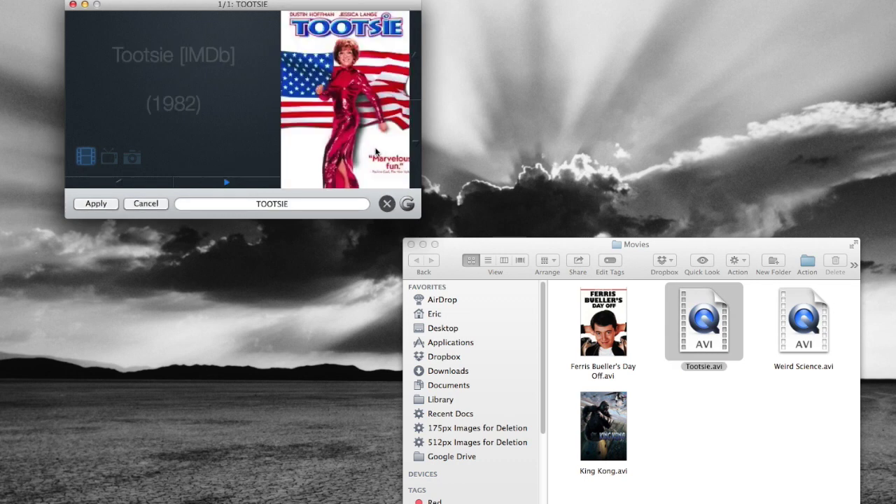
left_click(233, 184)
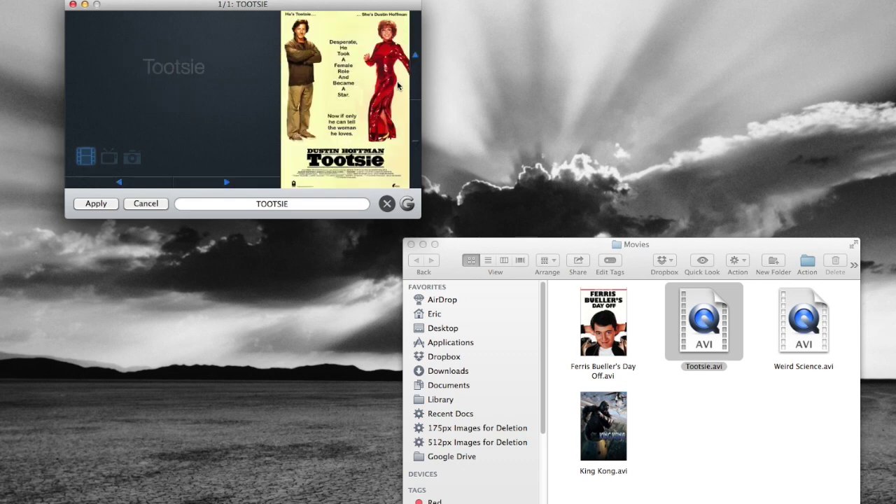
left_click(416, 58)
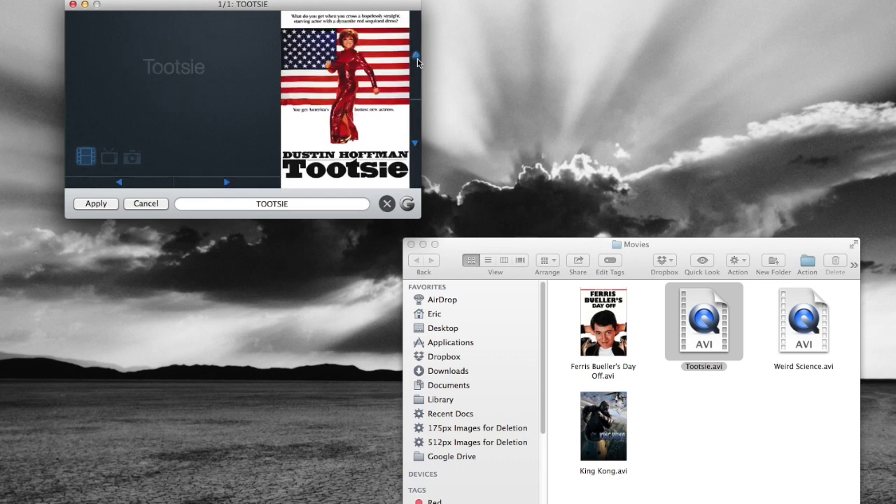
left_click(417, 59)
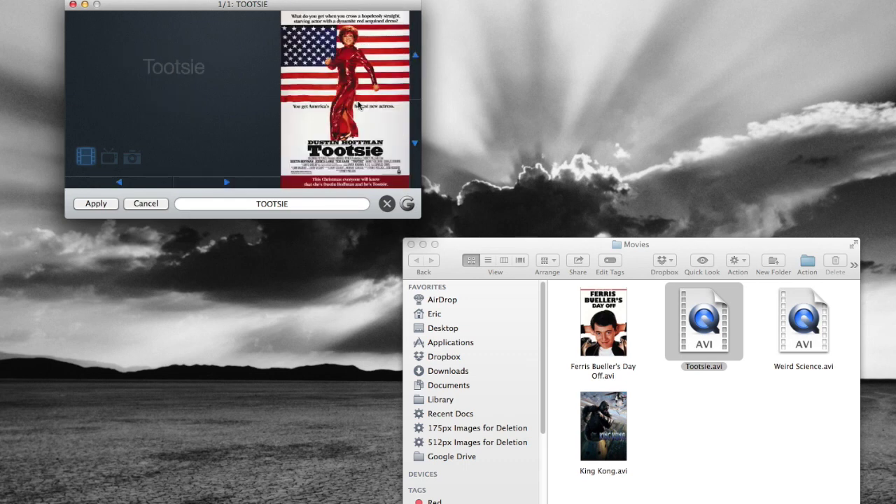
left_click_drag(351, 111, 531, 91)
mouse_move(581, 79)
left_mouse_down()
mouse_move(547, 67)
mouse_move(571, 76)
left_mouse_up()
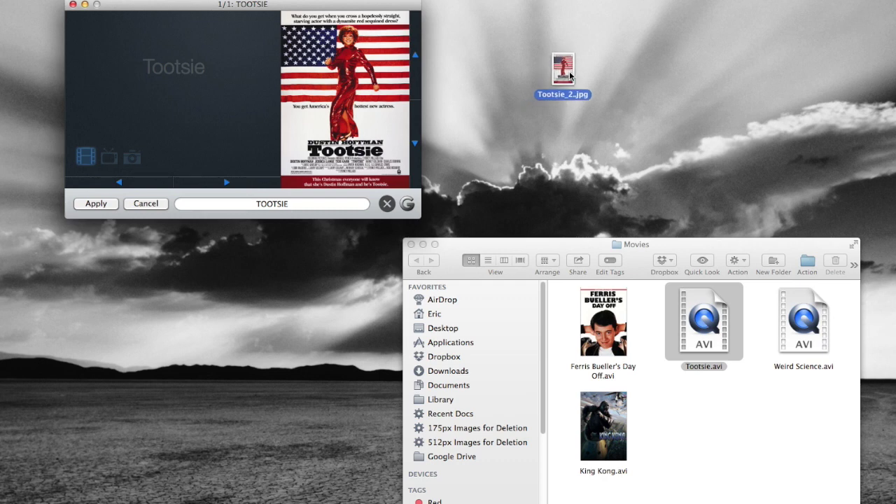
left_click_drag(570, 76, 895, 56)
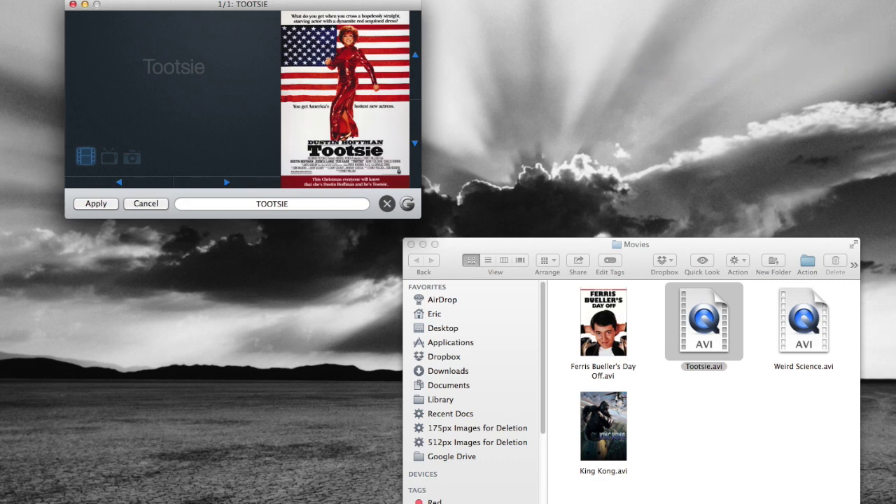
Apply the Tootsie poster as its icon, then load Weird Science.avi and apply its poster
left_click_drag(675, 246, 654, 236)
left_click(99, 209)
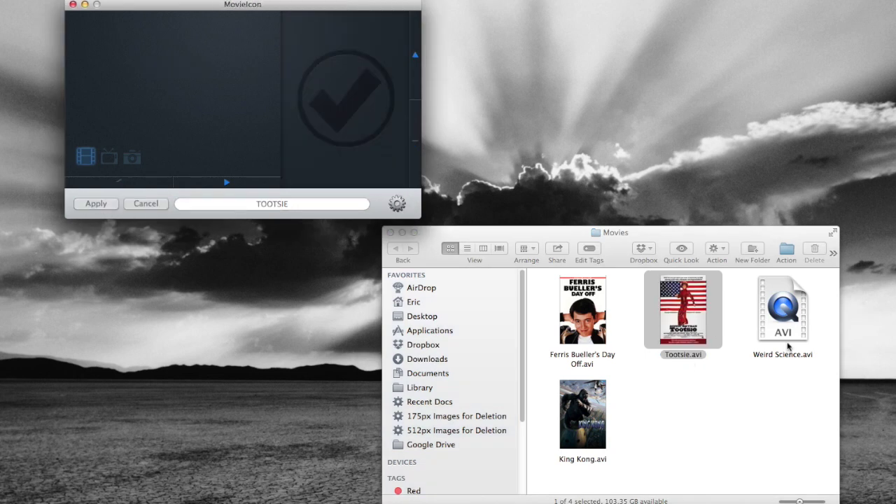
left_click_drag(788, 343, 359, 161)
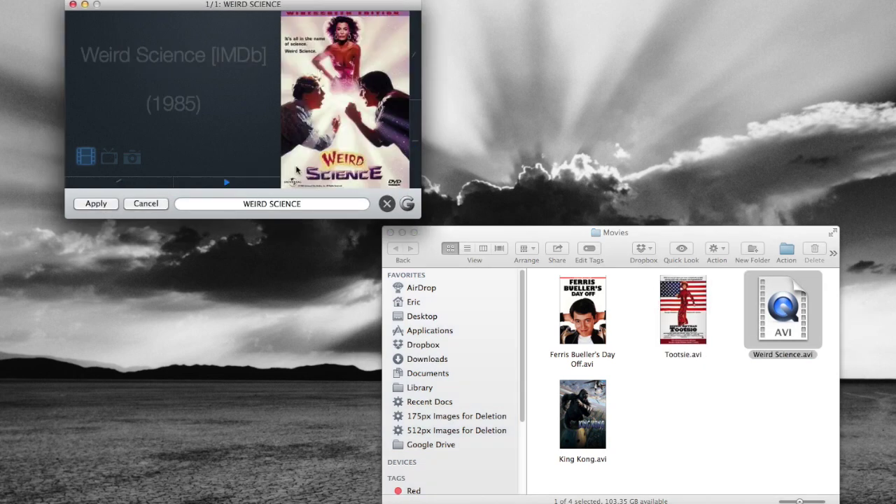
left_click(109, 206)
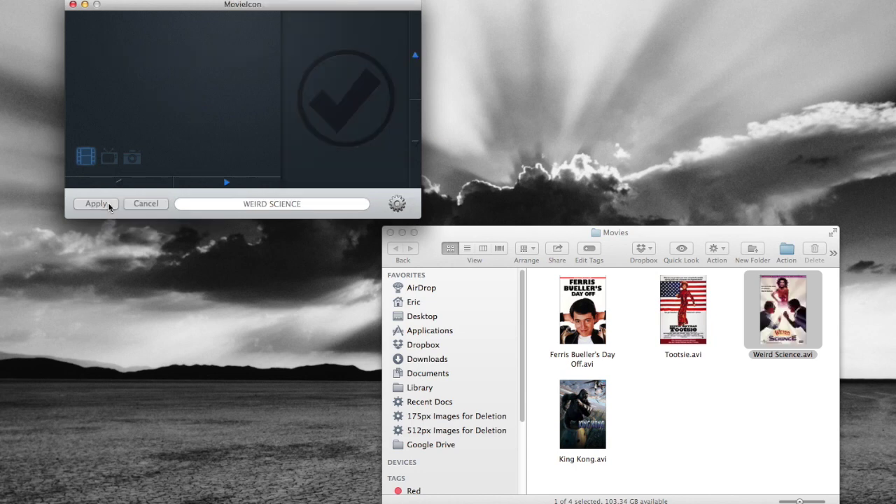
left_click_drag(518, 226, 354, 73)
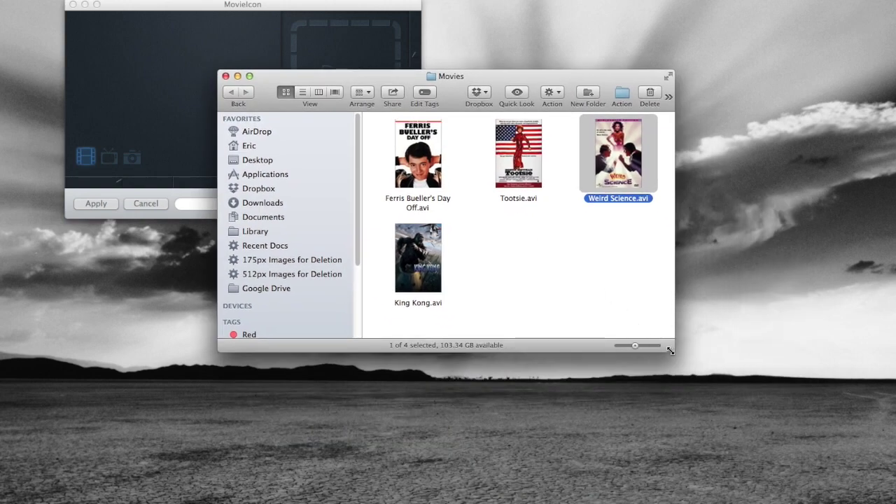
Enlarge the Movies window, switch to Cover Flow with larger covers, and scroll through the four posters
left_click_drag(675, 351, 725, 424)
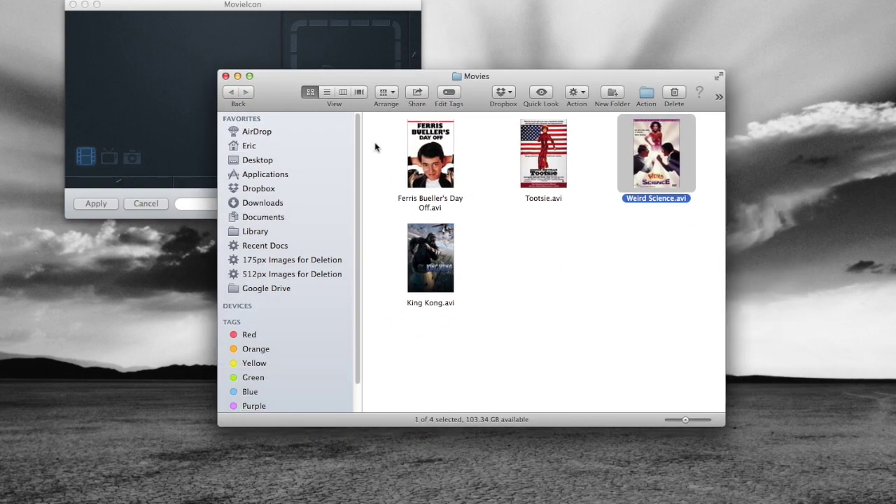
left_click(361, 94)
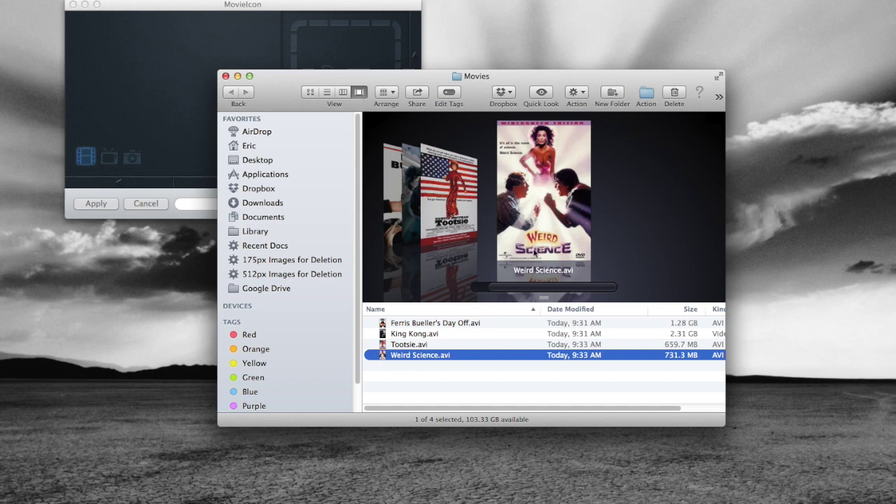
left_click_drag(544, 297, 544, 317)
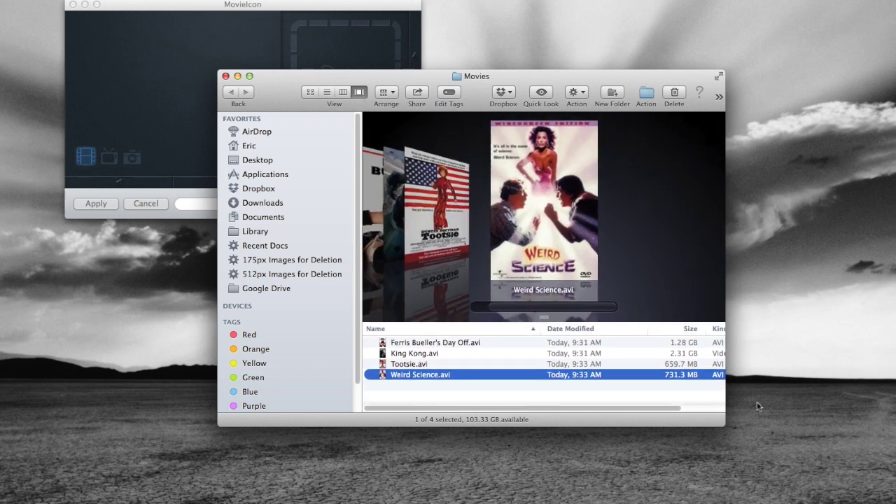
left_click_drag(729, 426, 762, 447)
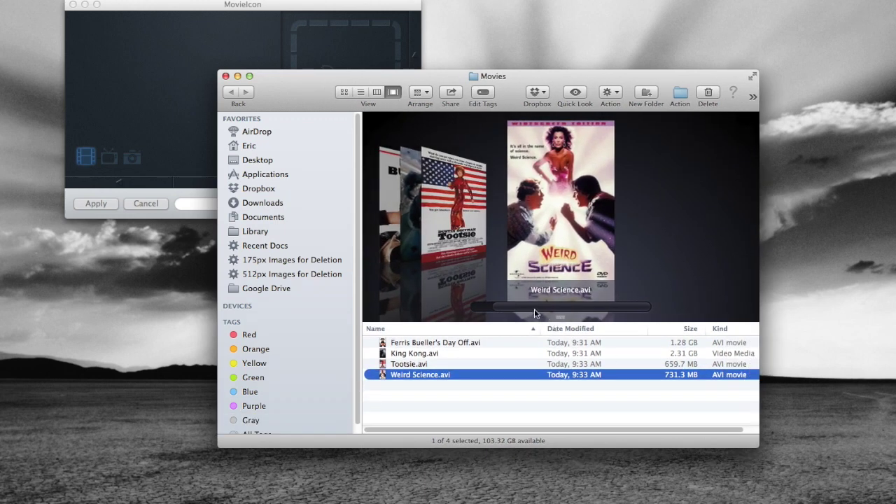
scroll(478, 243, "up", 3)
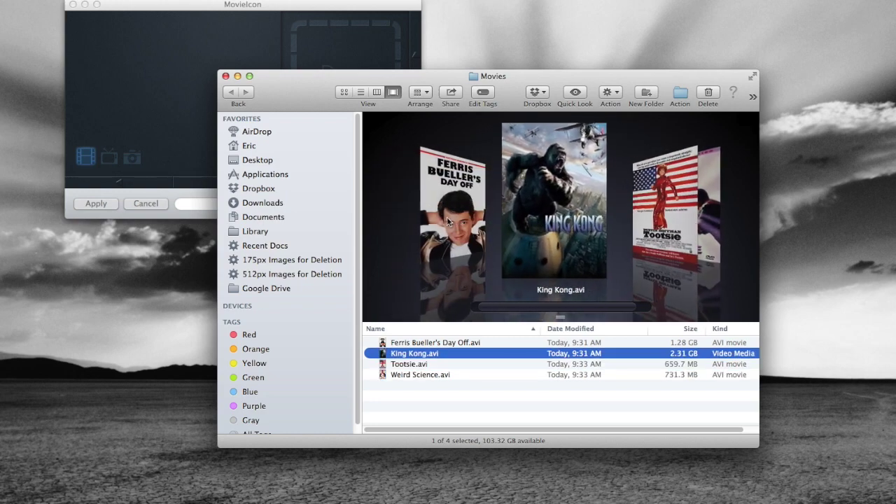
scroll(657, 217, "down", 3)
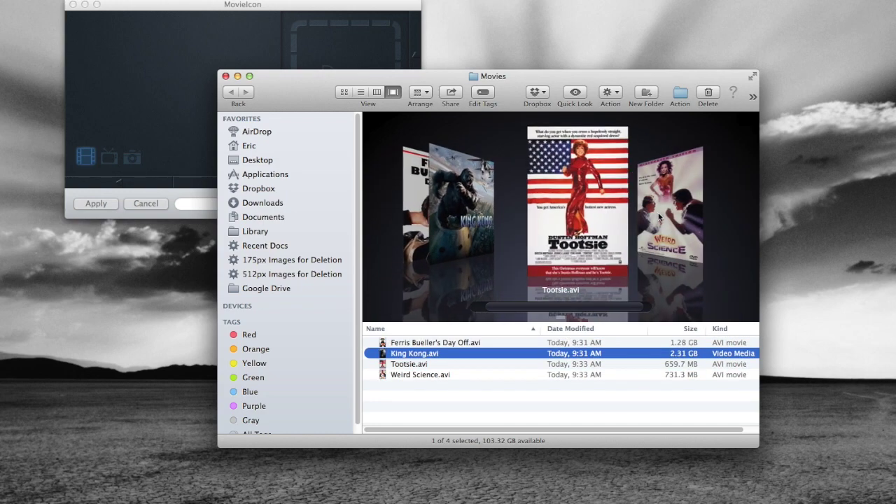
scroll(546, 210, "up", 2)
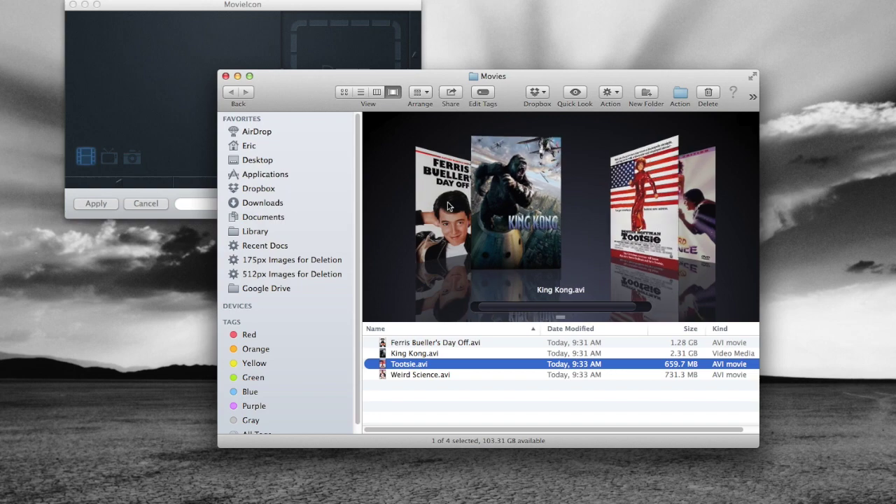
left_click(182, 3)
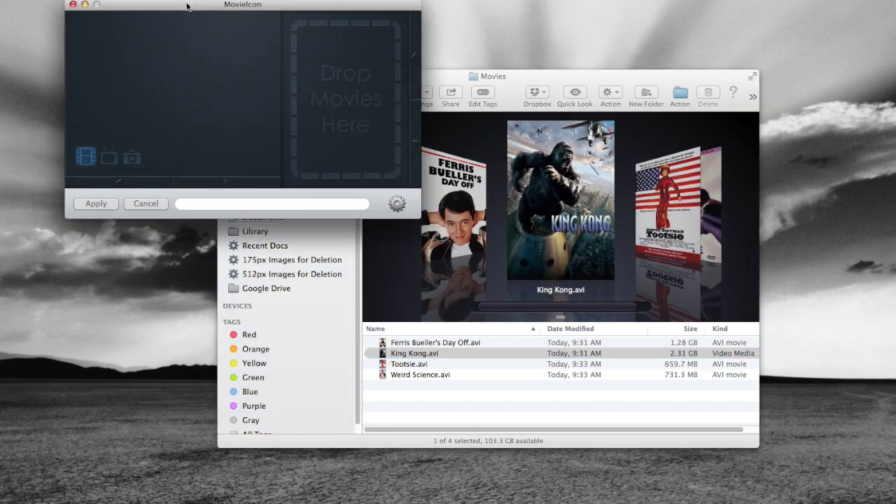